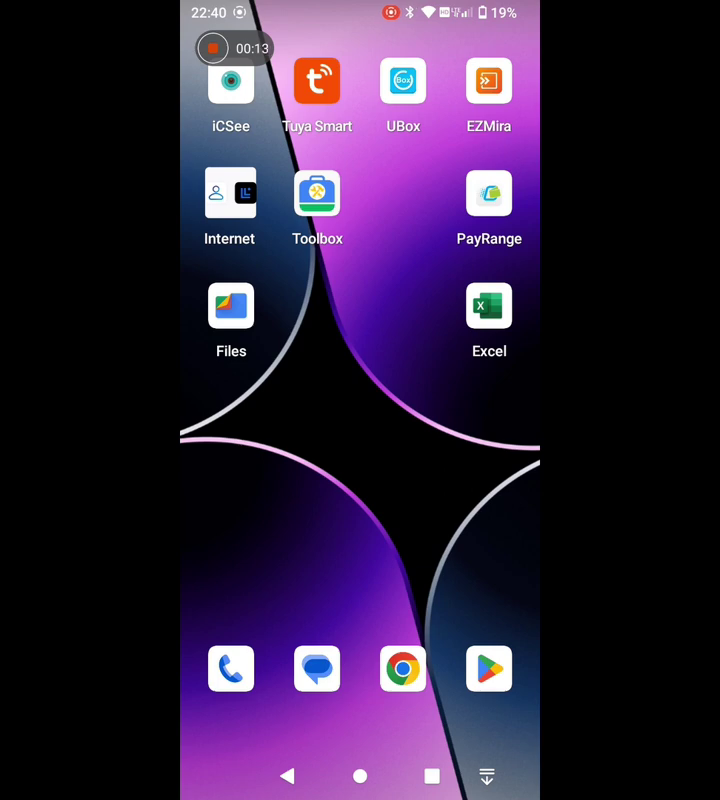
- Search the Play Store for 'mcafee' and open the sponsored McAfee Security: VPN Antivirus result
{"action": "left_click", "coordinate": [489, 668]}
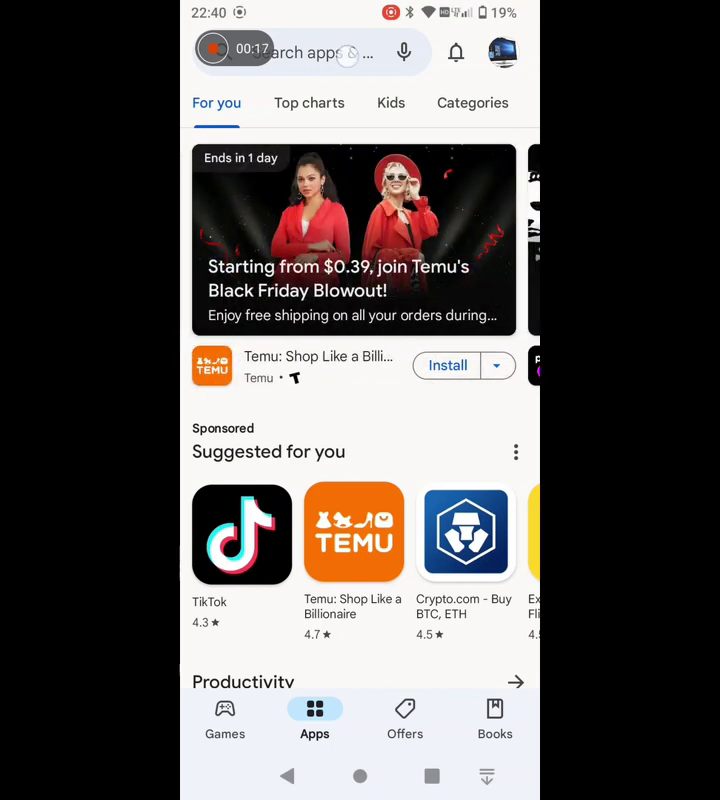
{"action": "left_click", "coordinate": [320, 52]}
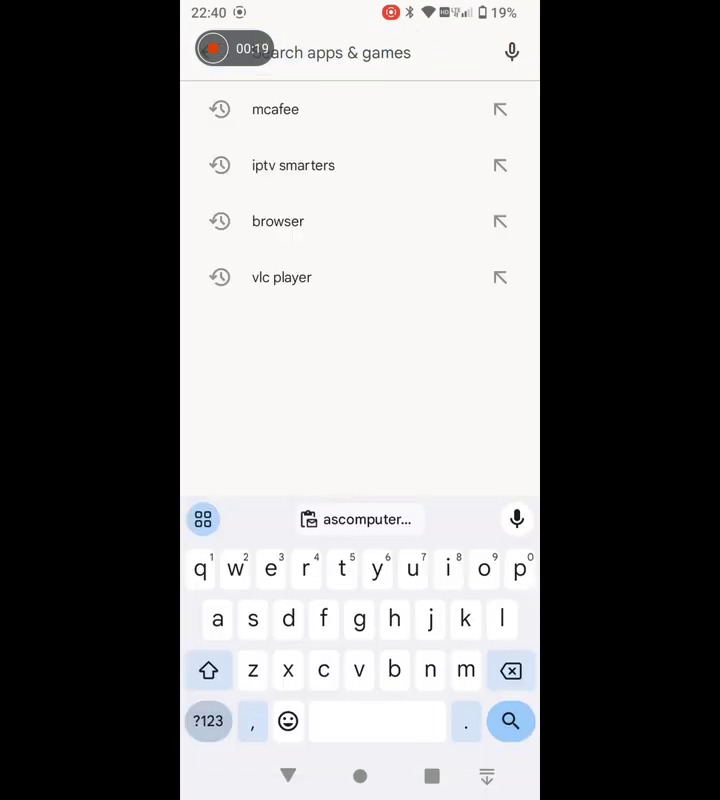
{"action": "type", "text": "mc"}
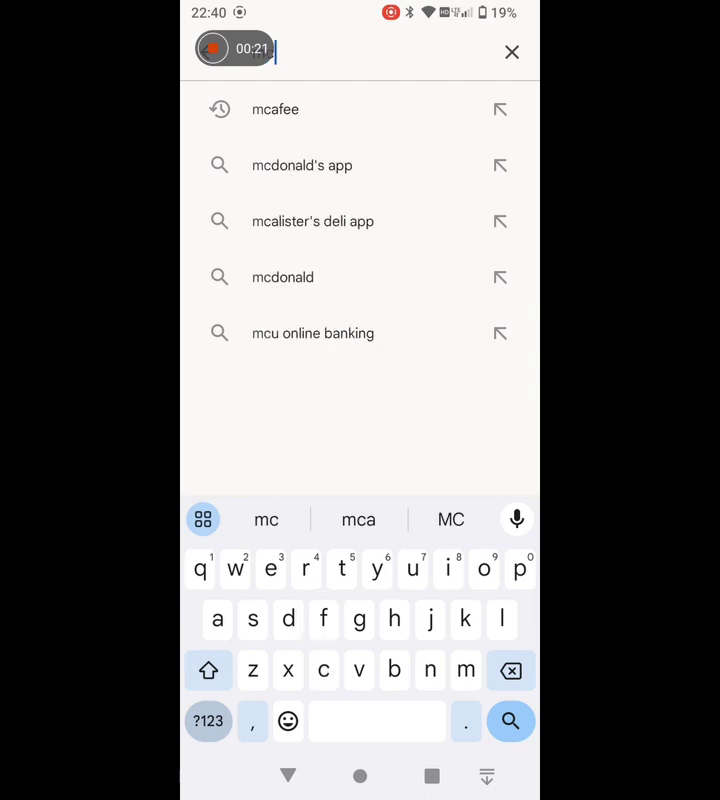
{"action": "left_click", "coordinate": [300, 110]}
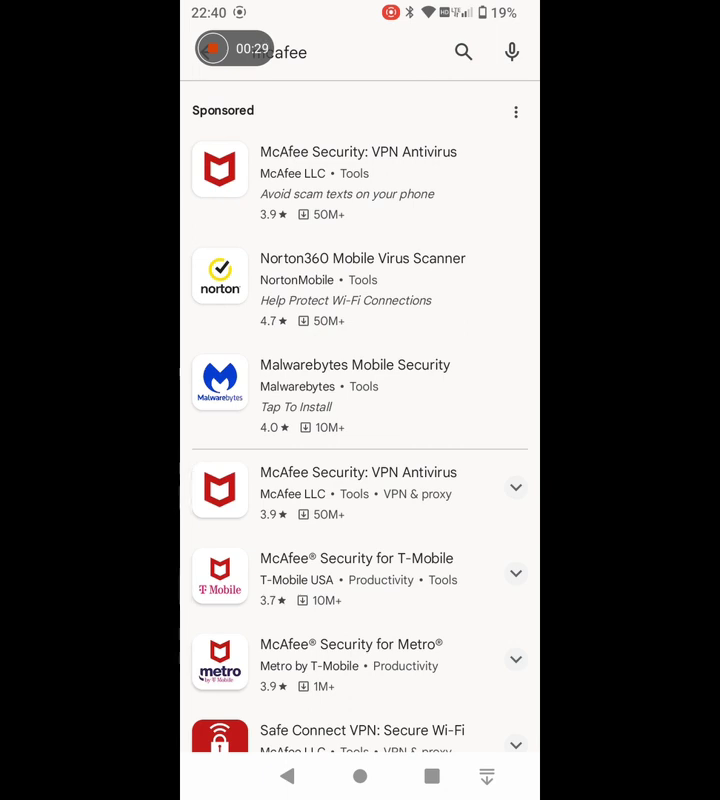
{"action": "left_click", "coordinate": [468, 175]}
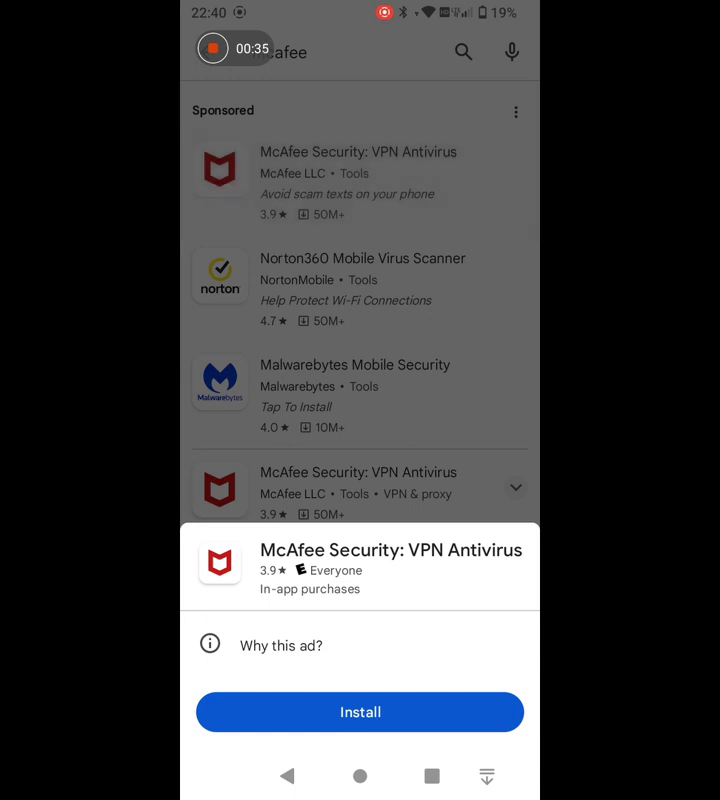
- Install McAfee Security: VPN Antivirus and reopen its listing to show the Open option
{"action": "left_click", "coordinate": [393, 711]}
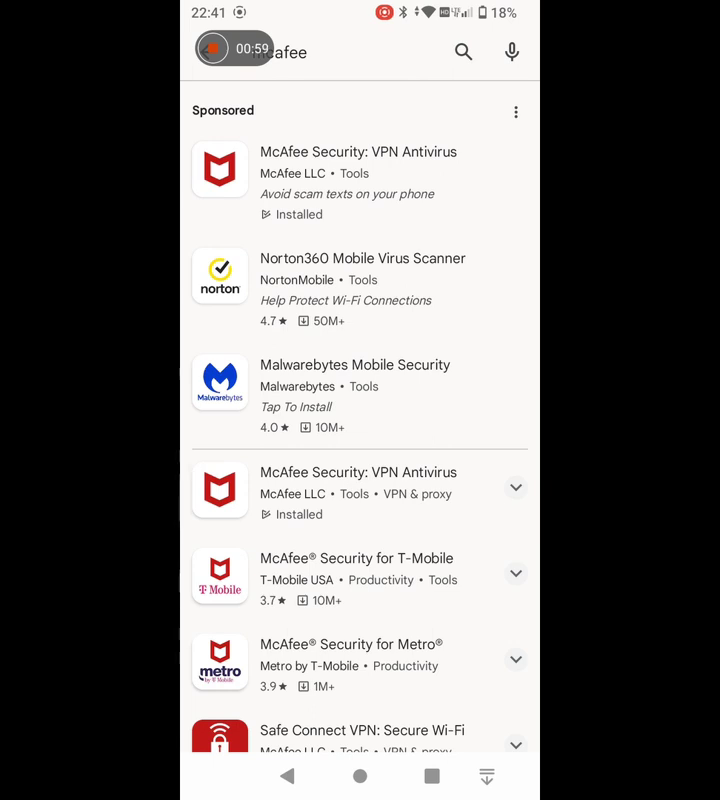
{"action": "left_click", "coordinate": [415, 185]}
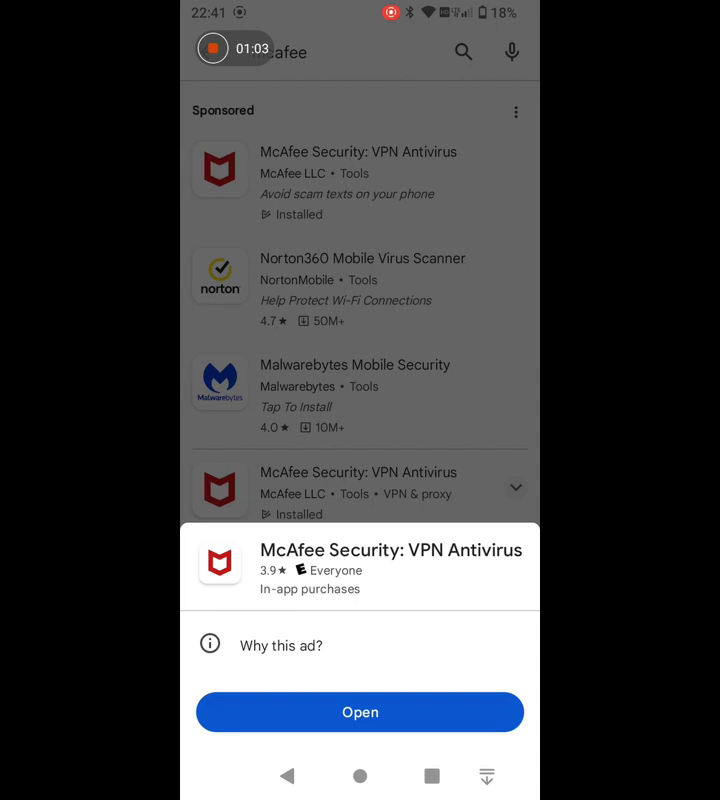
- Open McAfee, accept the license and privacy notice, and dismiss the tutorial overlay
{"action": "left_click", "coordinate": [390, 711]}
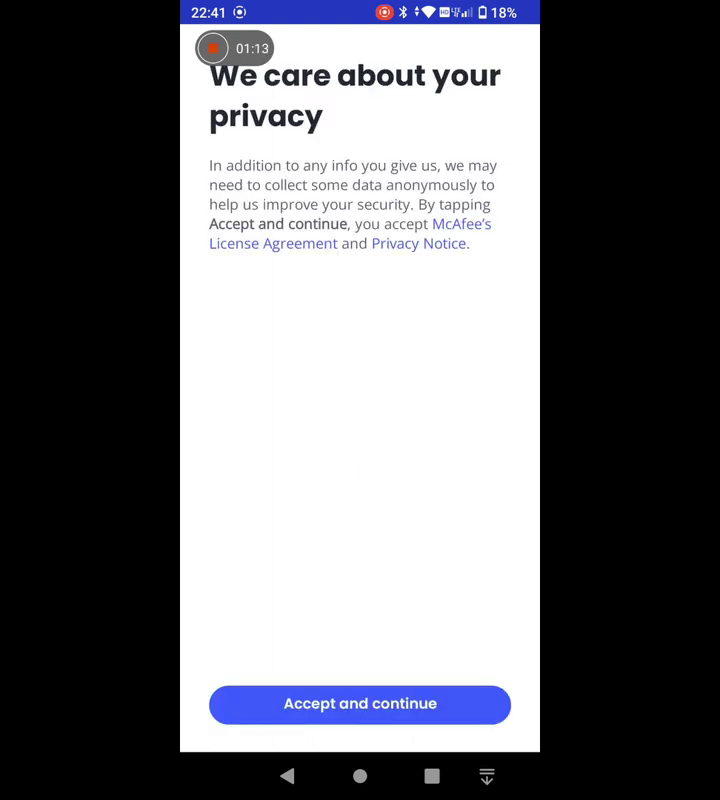
{"action": "left_click", "coordinate": [360, 704]}
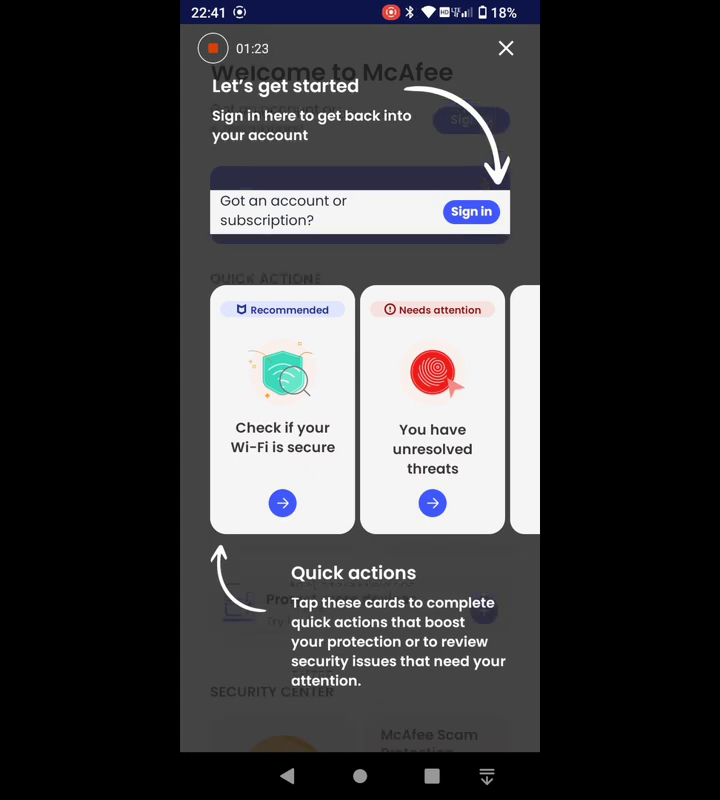
{"action": "key", "text": "Escape"}
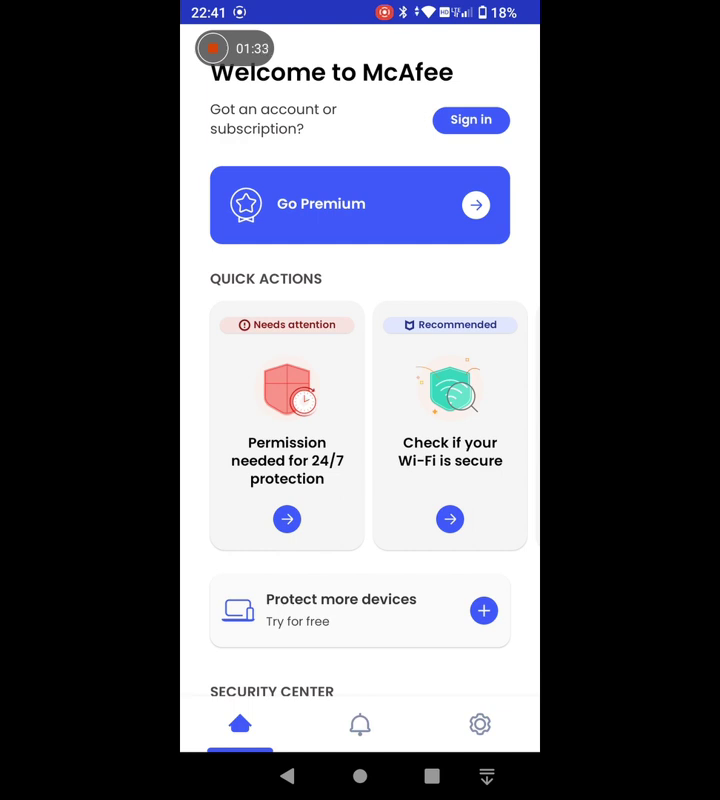
- On the McAfee sign-in page, paste the account email address and pick one-time passcode sign-in
{"action": "left_click", "coordinate": [471, 120]}
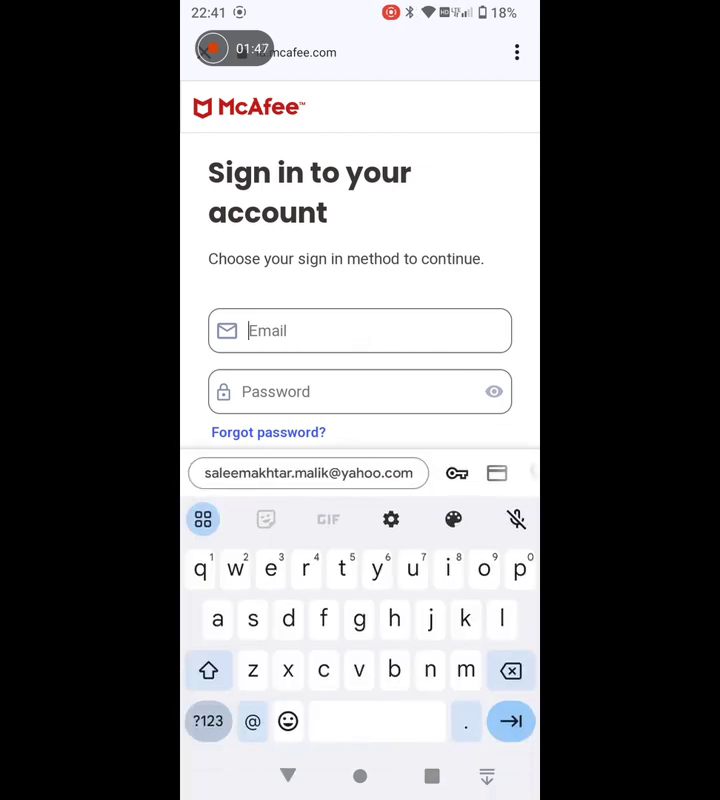
{"action": "left_click", "coordinate": [404, 336]}
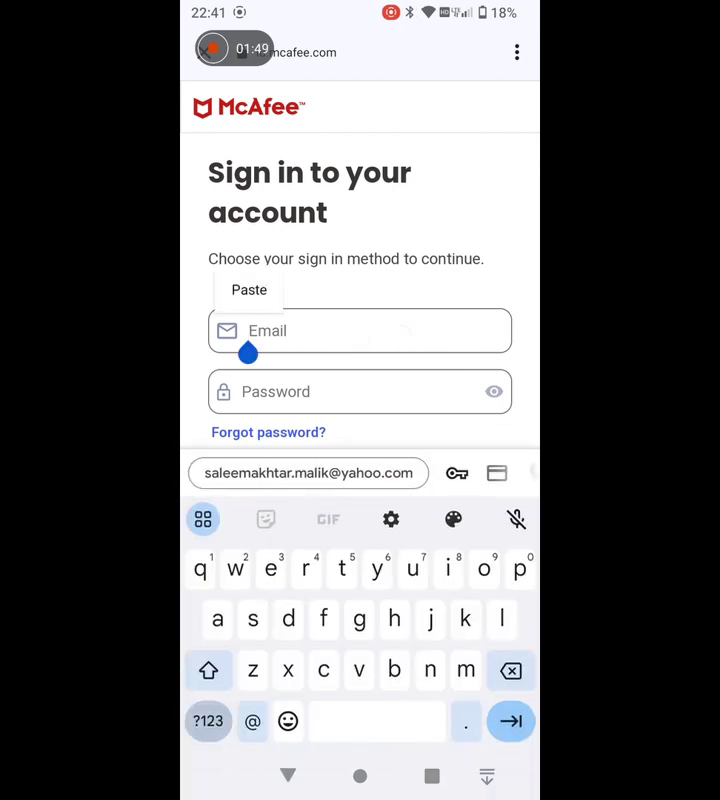
{"action": "left_click", "coordinate": [249, 289]}
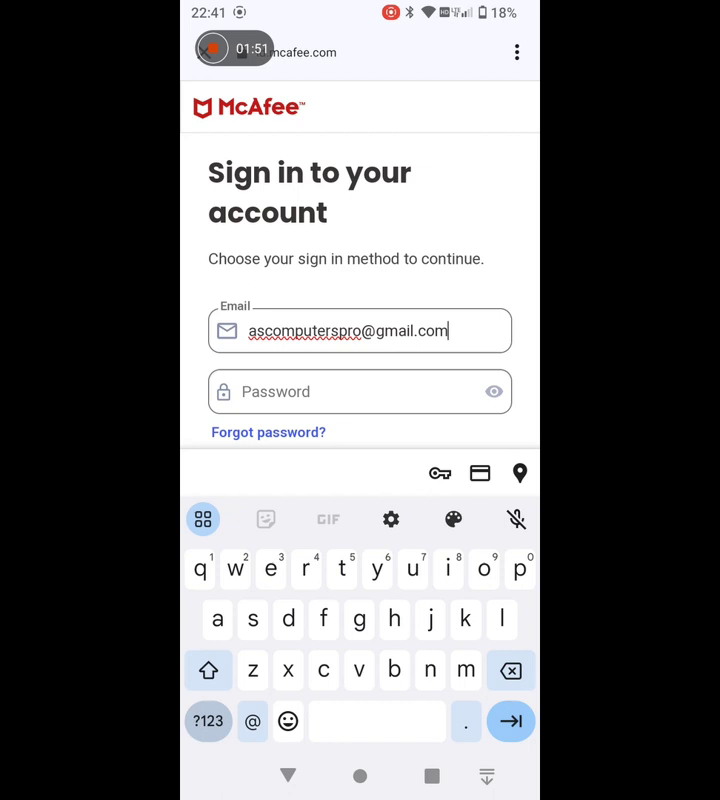
{"action": "left_click_drag", "start_coordinate": [511, 288], "coordinate": [528, 143]}
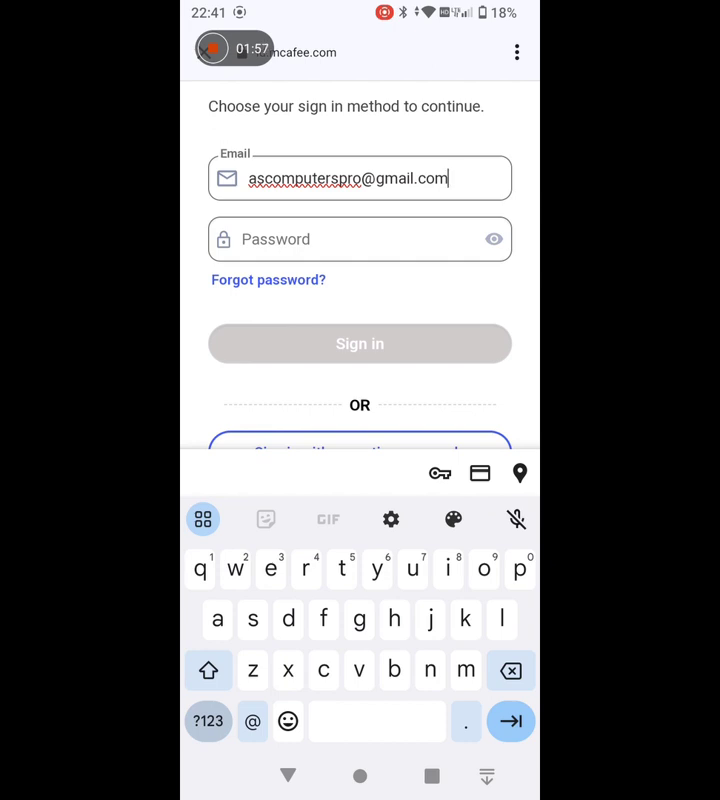
{"action": "mouse_move", "coordinate": [523, 278]}
{"action": "left_mouse_down"}
{"action": "mouse_move", "coordinate": [531, 207]}
{"action": "mouse_move", "coordinate": [528, 256]}
{"action": "left_mouse_up"}
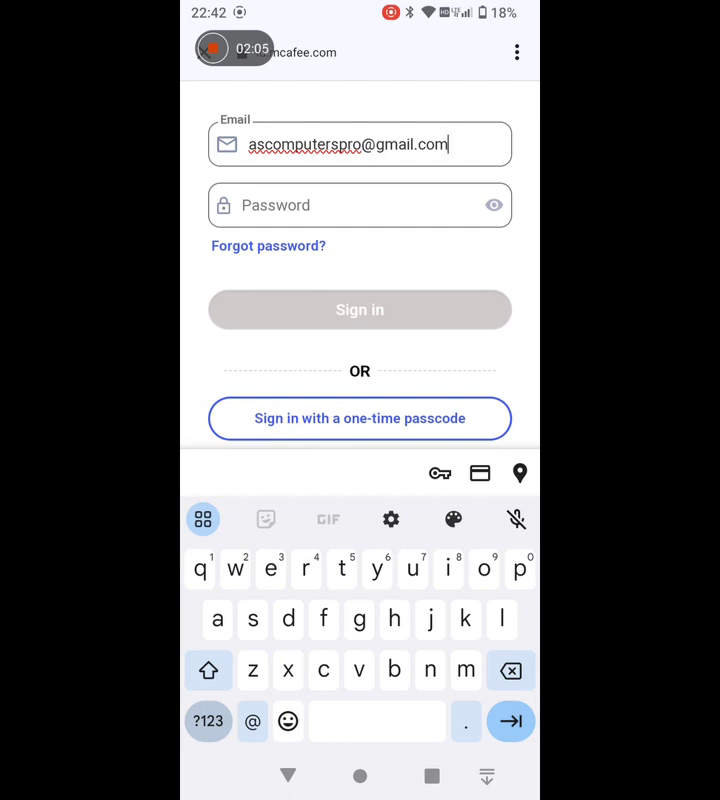
{"action": "left_click", "coordinate": [430, 418]}
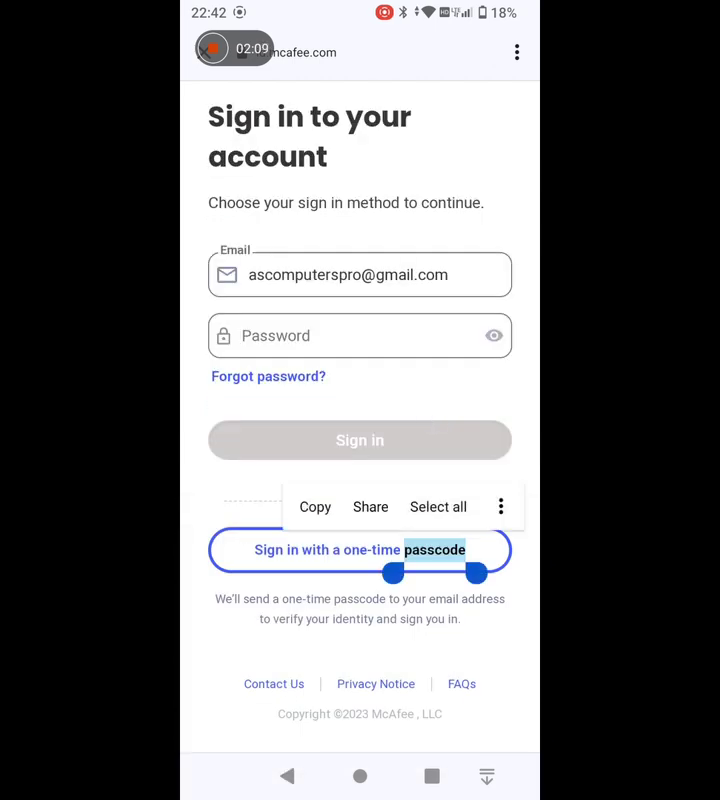
- Choose one-time passcode sign-in, enter the emailed verification code, and continue
{"action": "left_click", "coordinate": [330, 550]}
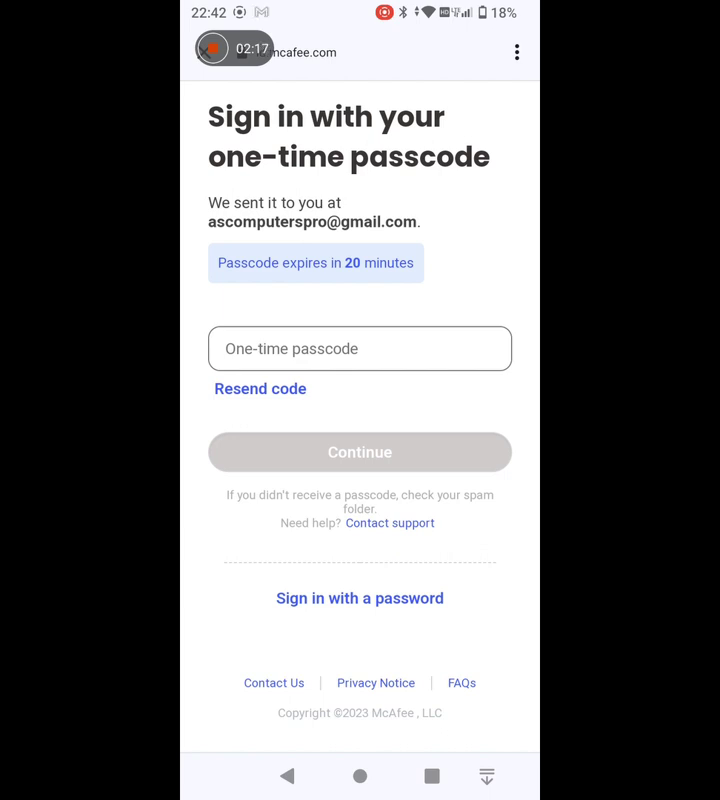
{"action": "left_click", "coordinate": [386, 348]}
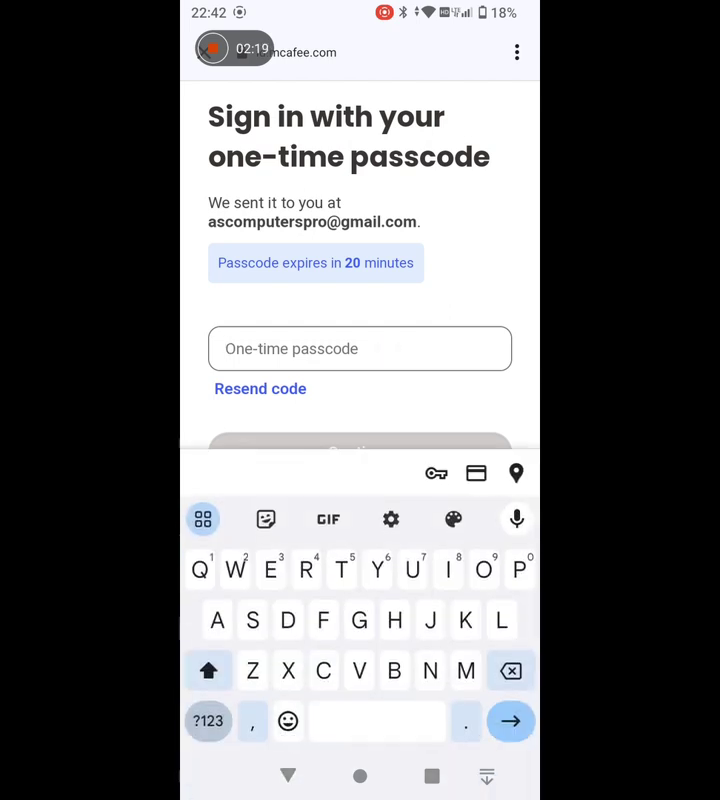
{"action": "left_click", "coordinate": [207, 721]}
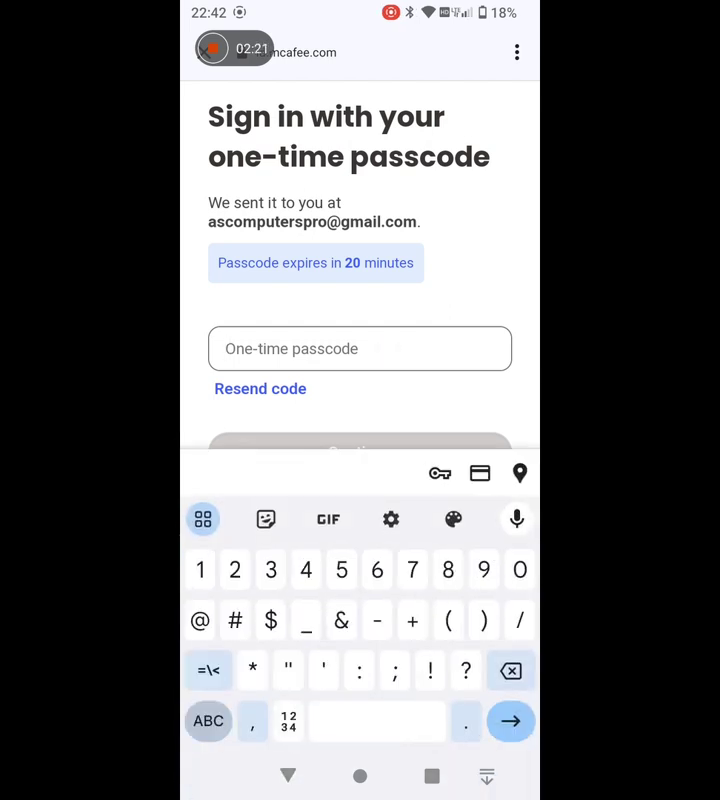
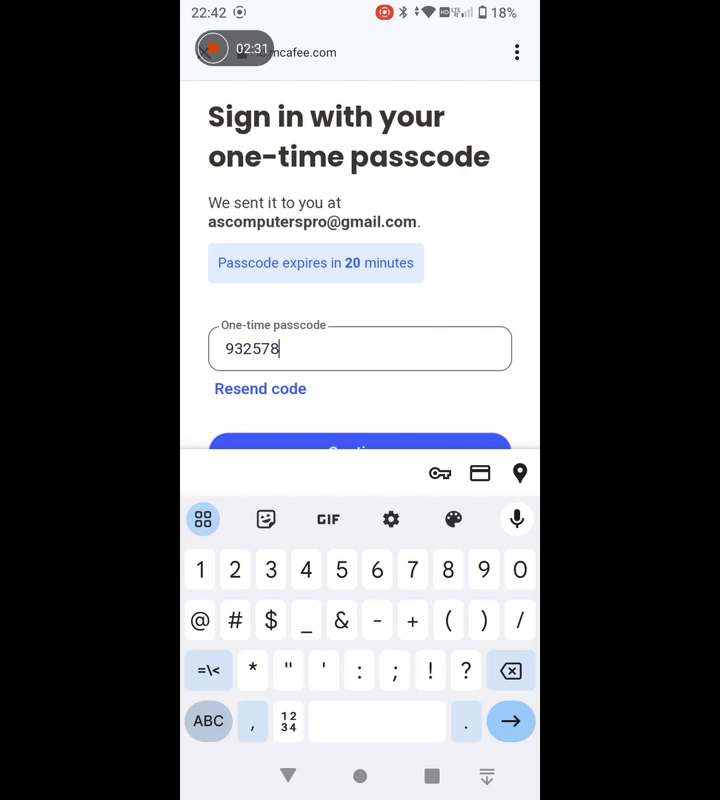
{"action": "left_click_drag", "start_coordinate": [470, 368], "coordinate": [477, 305]}
{"action": "left_click", "coordinate": [360, 368]}
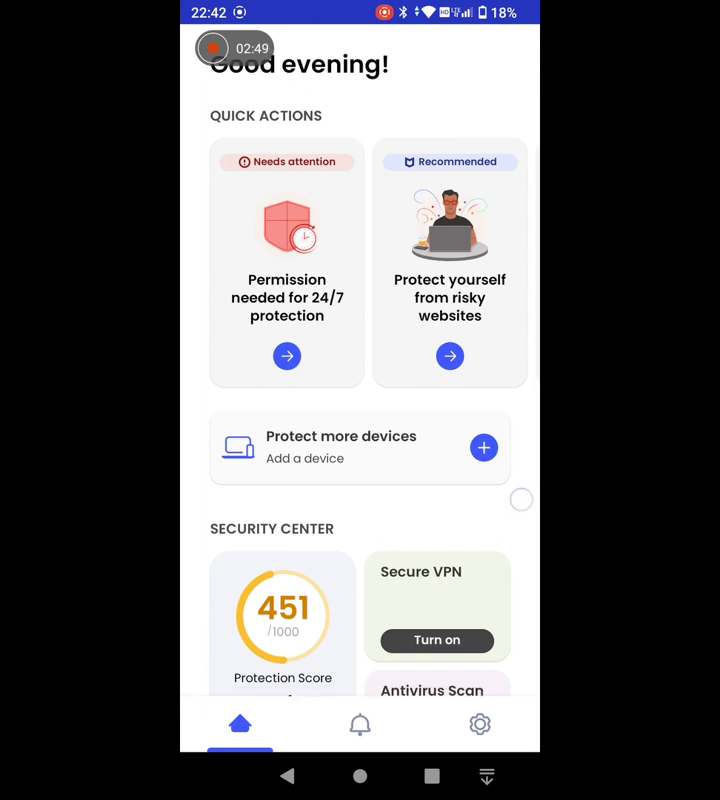
- Scroll the signed-in home screen down to the Security Center tiles with the 451 Fair score
{"action": "mouse_move", "coordinate": [522, 498]}
{"action": "left_mouse_down"}
{"action": "mouse_move", "coordinate": [529, 423]}
{"action": "mouse_move", "coordinate": [522, 518]}
{"action": "left_mouse_up"}
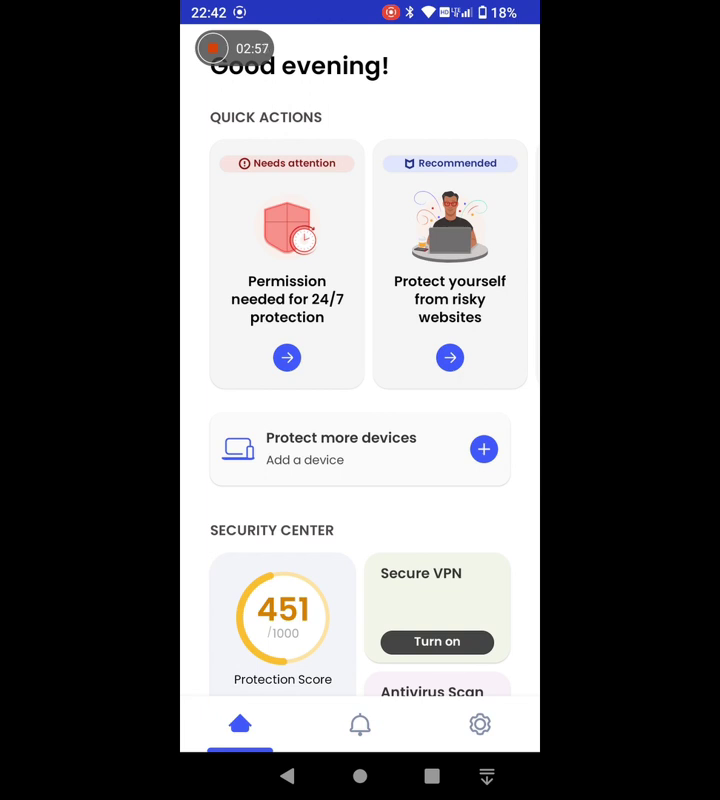
{"action": "left_click_drag", "start_coordinate": [516, 480], "coordinate": [518, 273]}
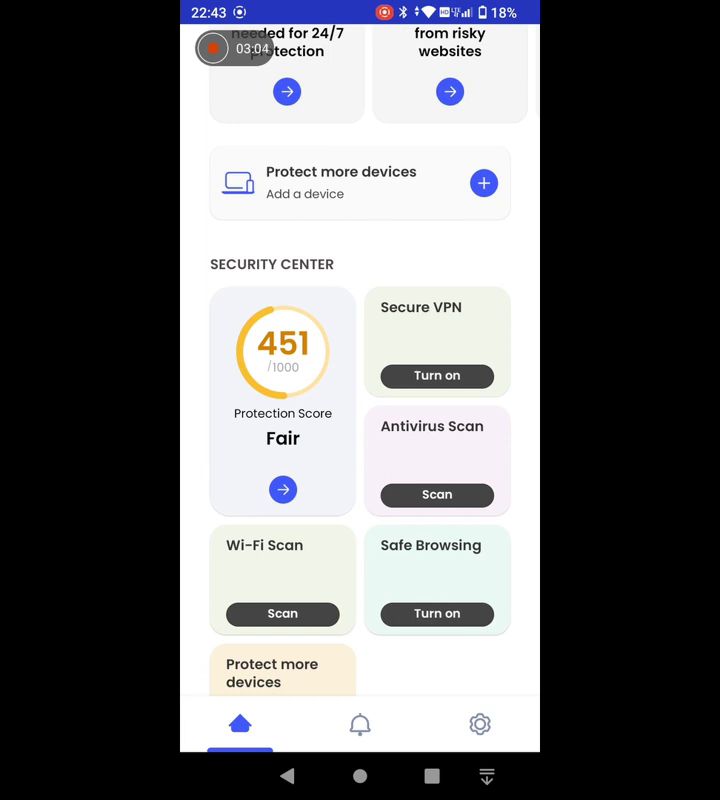
{"action": "left_click_drag", "start_coordinate": [514, 591], "coordinate": [522, 459]}
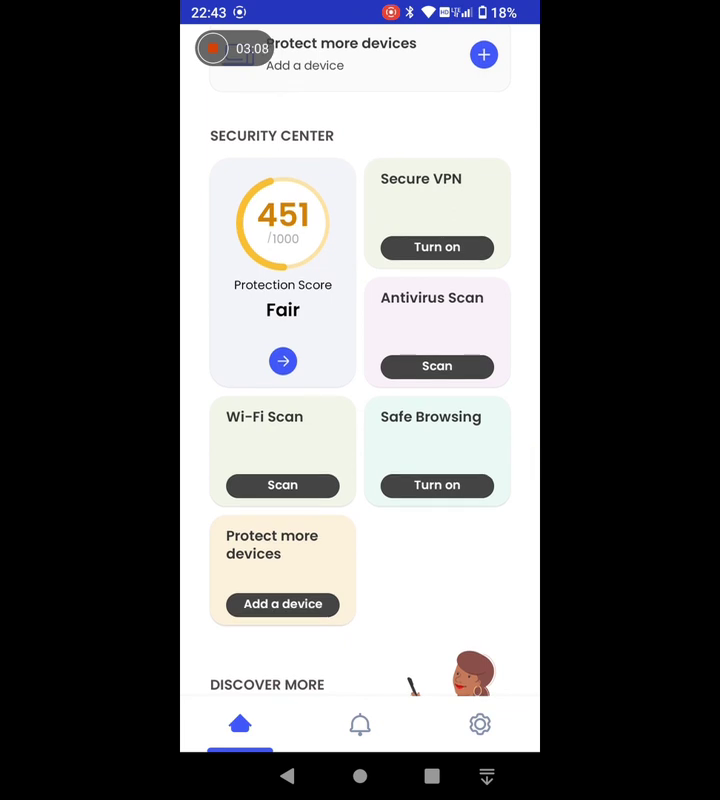
- Start an Antivirus Scan and agree to update the storage permission it requests
{"action": "left_click", "coordinate": [441, 366]}
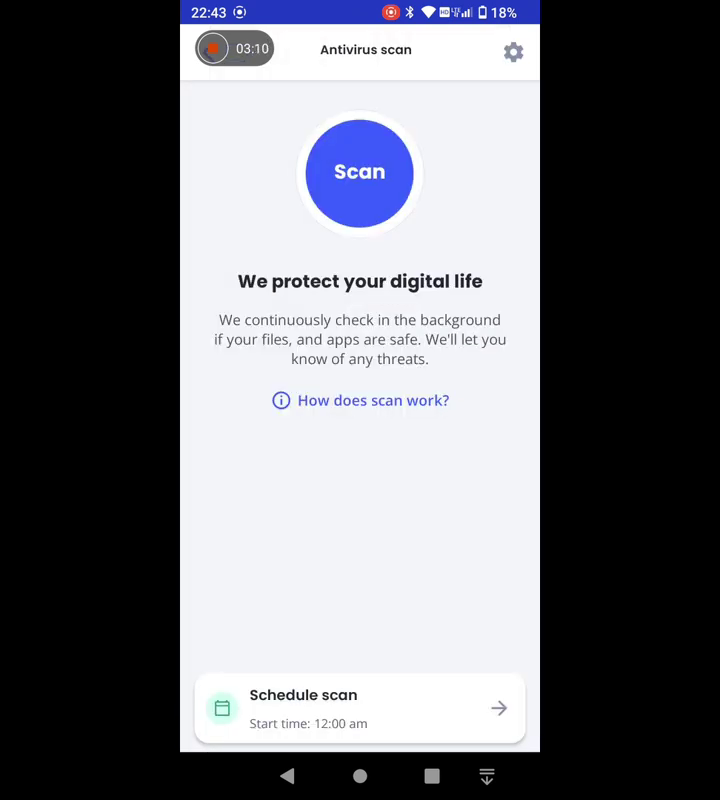
{"action": "left_click", "coordinate": [400, 196]}
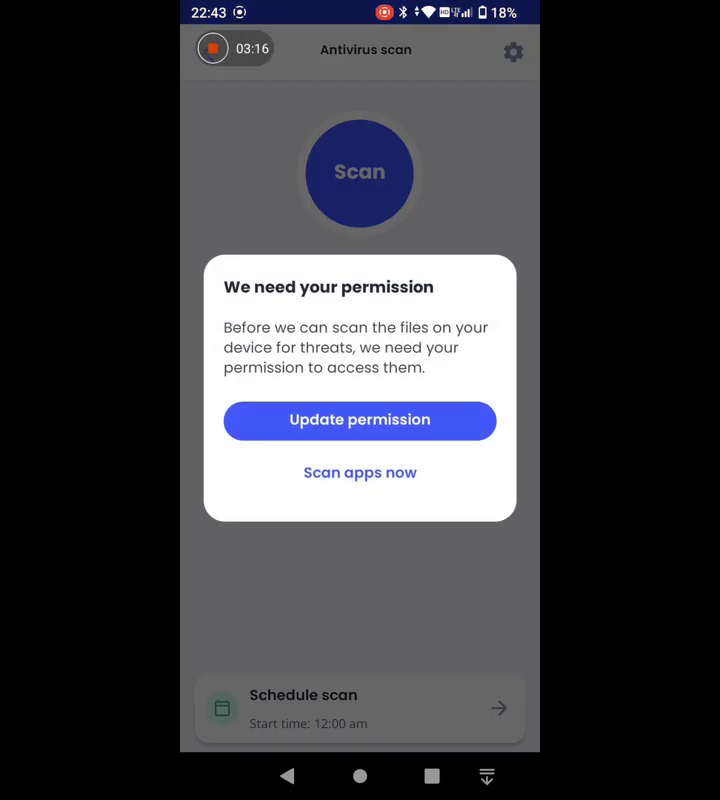
{"action": "left_click", "coordinate": [416, 421]}
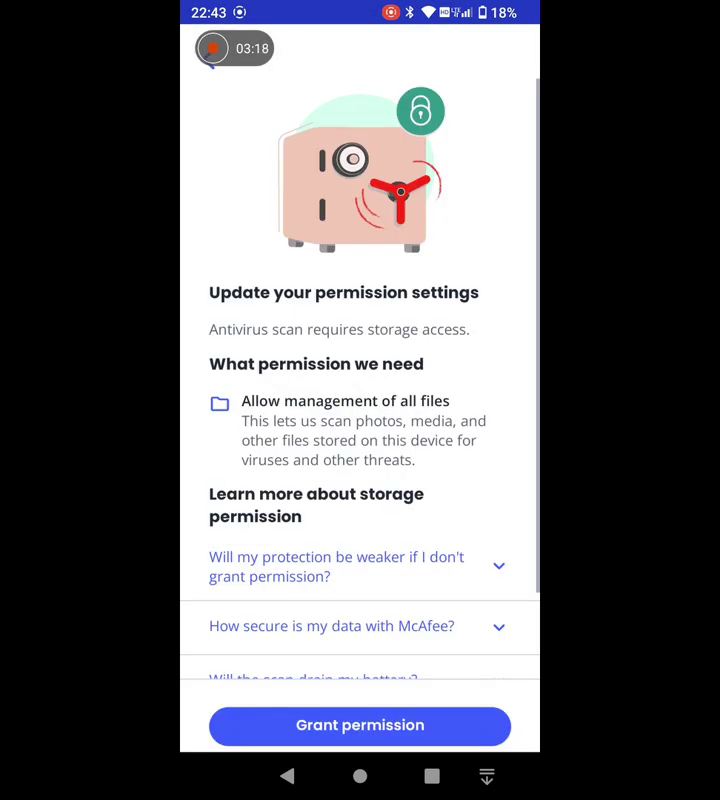
- Turn on 'Allow access to manage all files' for McAfee Security and return to the app
{"action": "left_click", "coordinate": [378, 730]}
{"action": "left_click", "coordinate": [360, 725]}
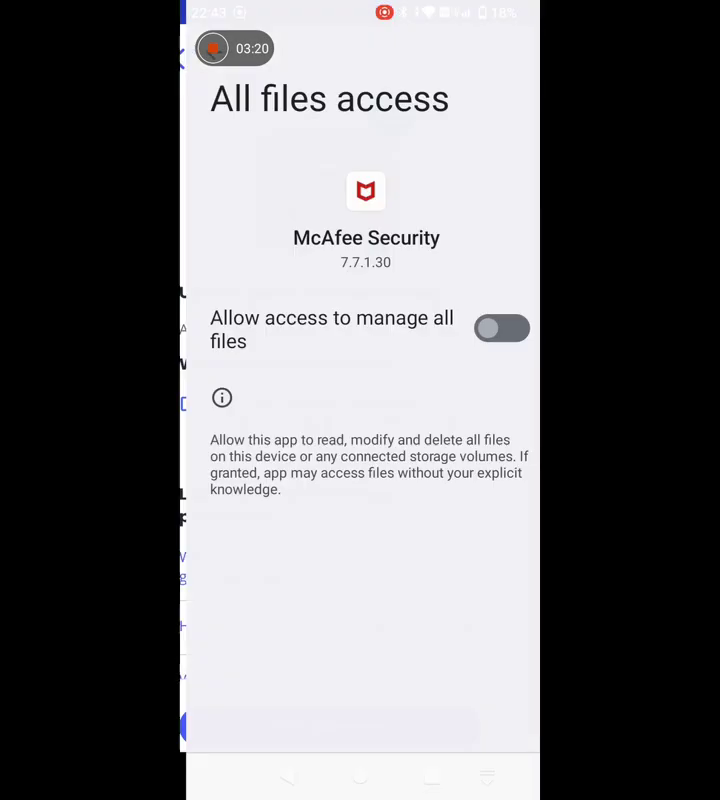
{"action": "left_click", "coordinate": [496, 329]}
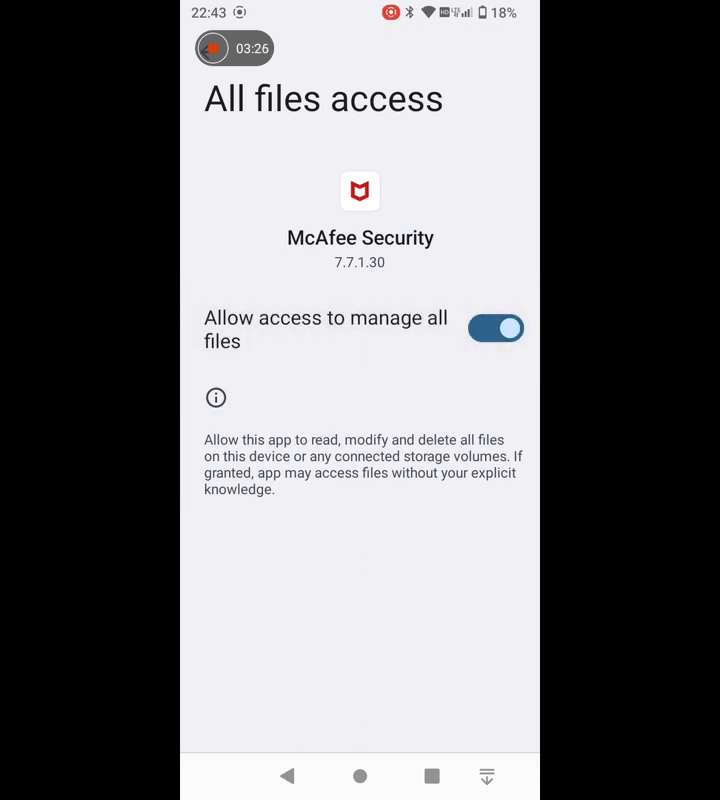
{"action": "left_click", "coordinate": [287, 776]}
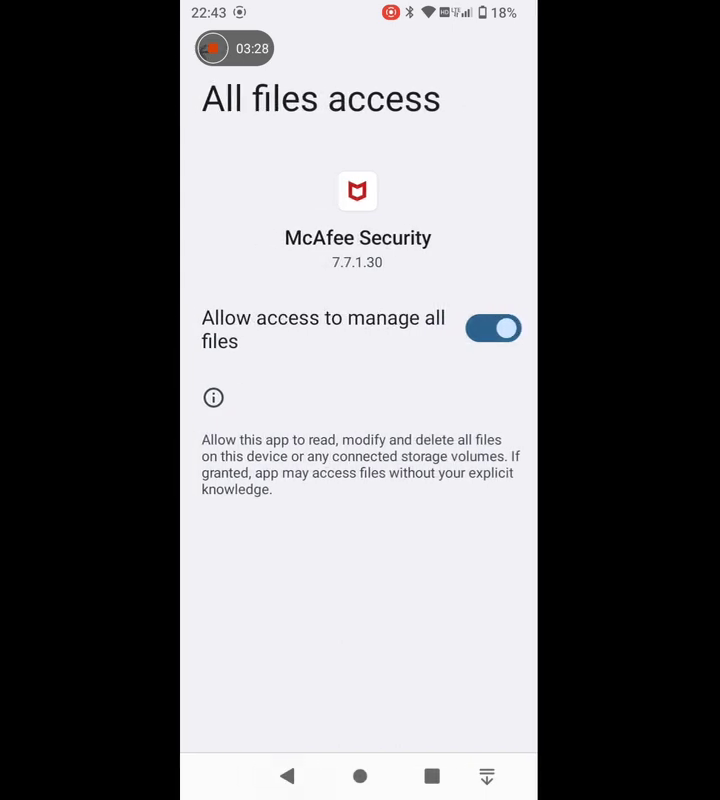
{"action": "left_click", "coordinate": [287, 776]}
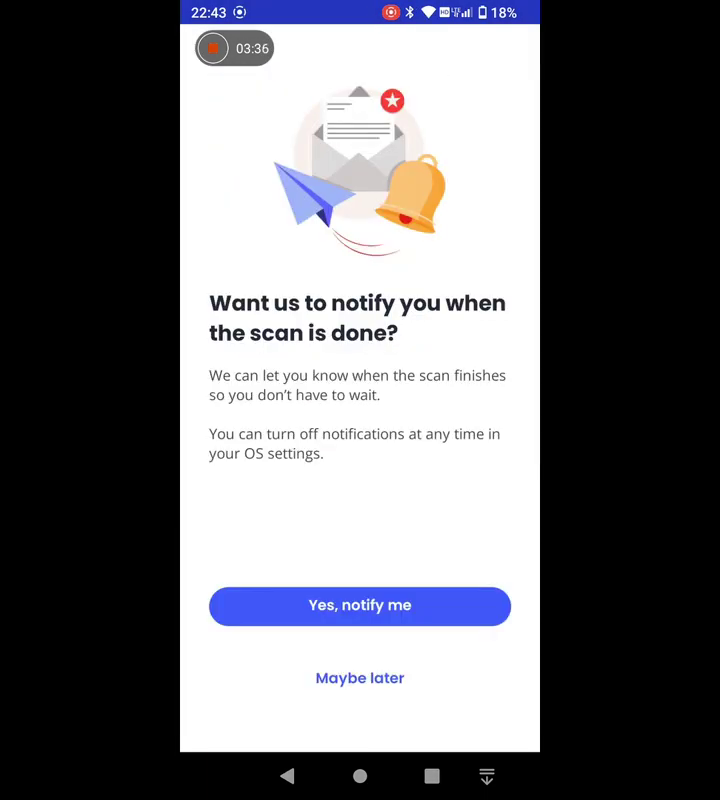
- Choose Maybe later on the scan-finished notification prompt so the scan keeps running
{"action": "left_click", "coordinate": [360, 678]}
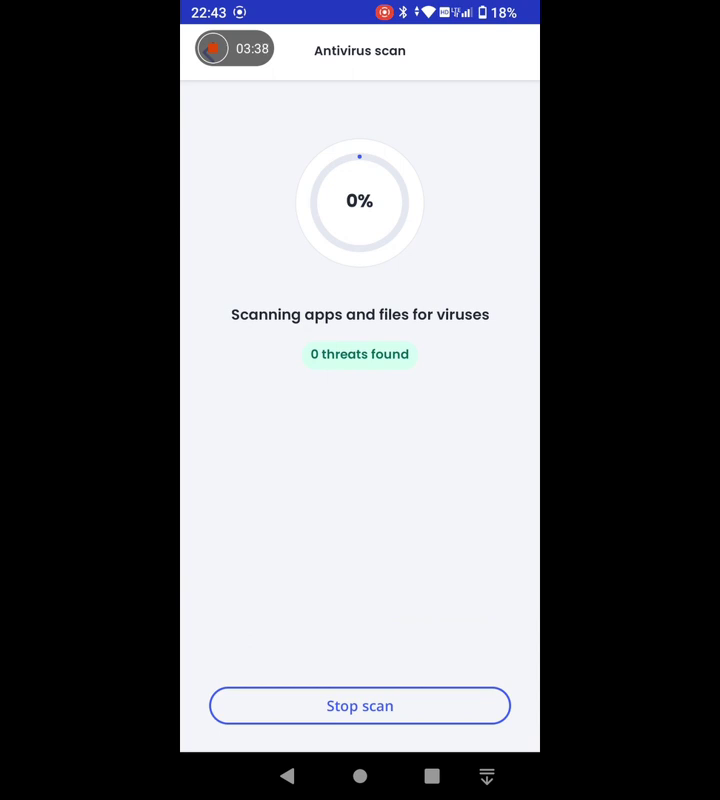